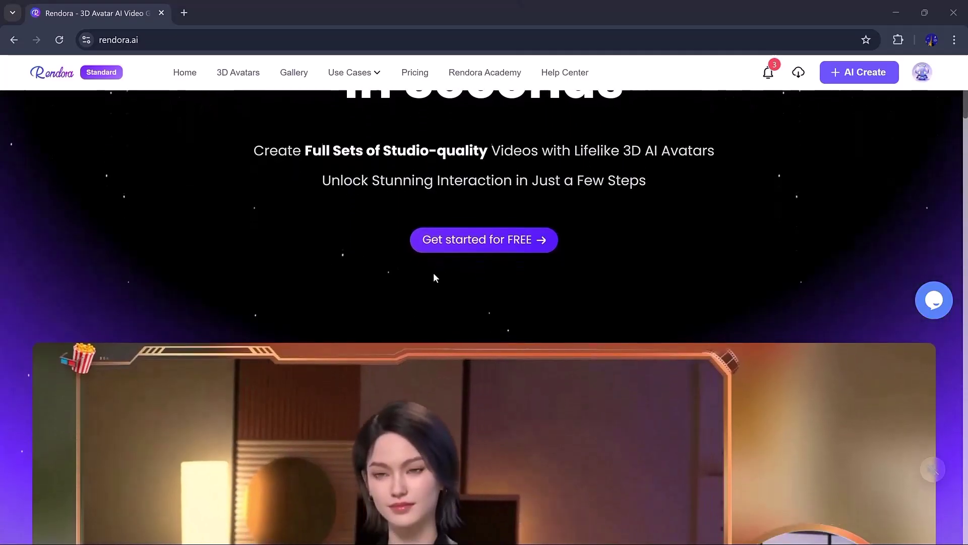
Step: Scroll the homepage past How Rendora Works to the Text To 3D Avatar Video demo
scroll(434, 274, "down", 3)
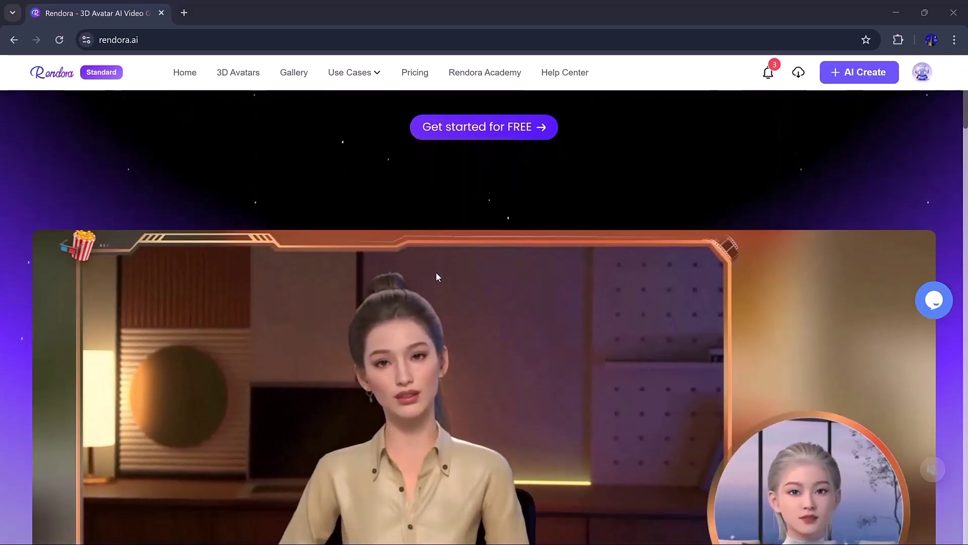
scroll(551, 277, "down", 8)
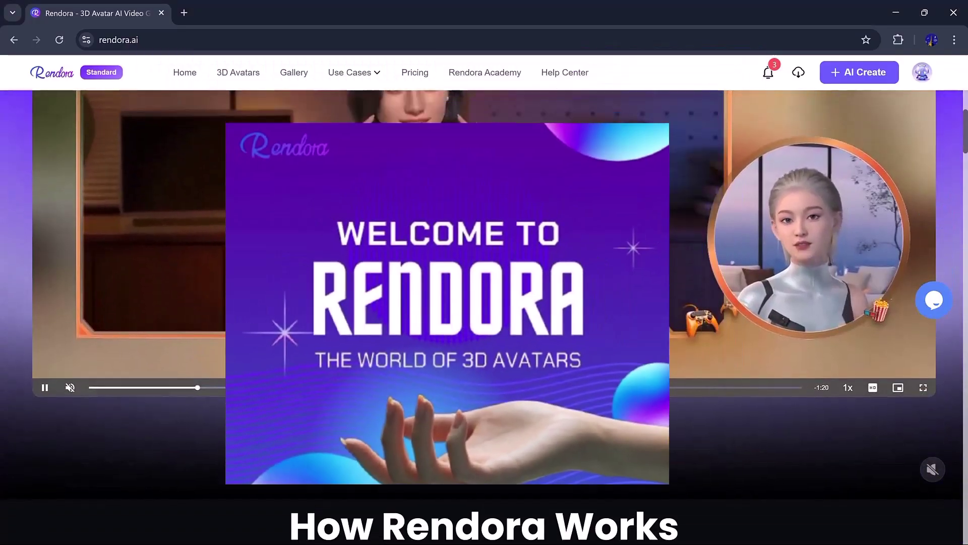
scroll(524, 293, "down", 7)
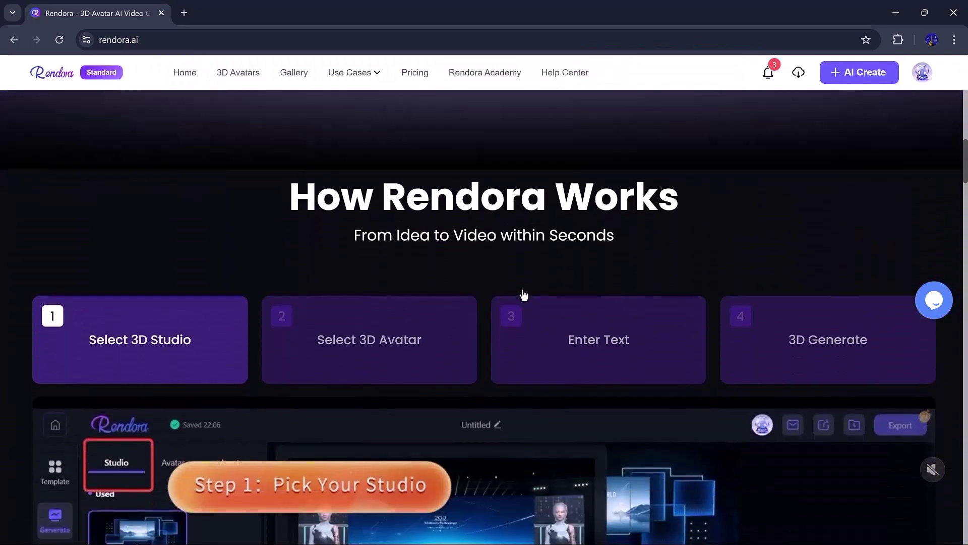
scroll(523, 296, "down", 4)
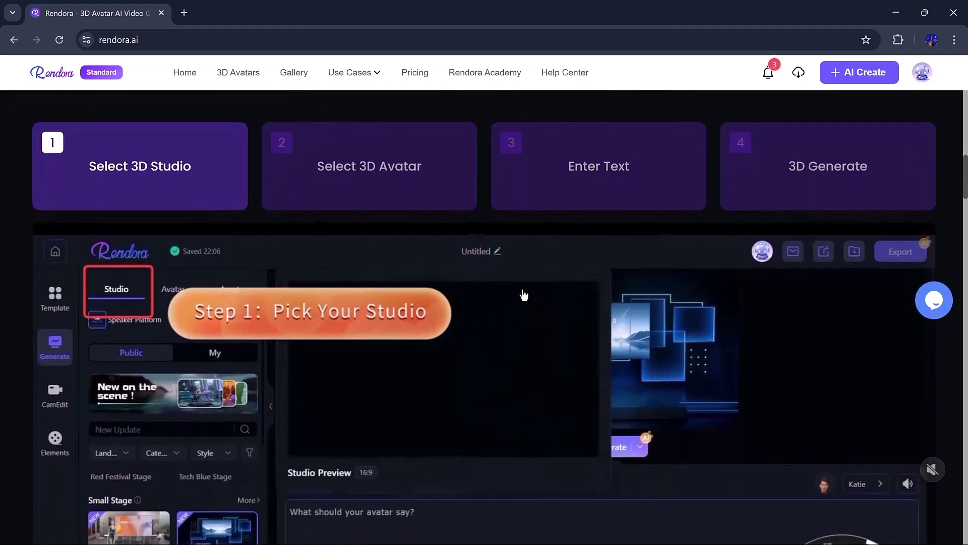
scroll(523, 290, "down", 3)
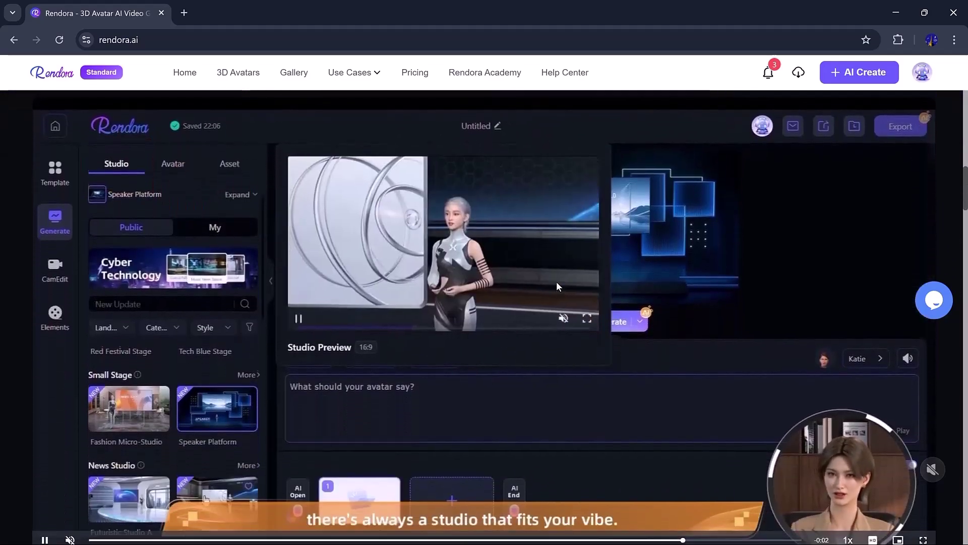
scroll(557, 282, "down", 9)
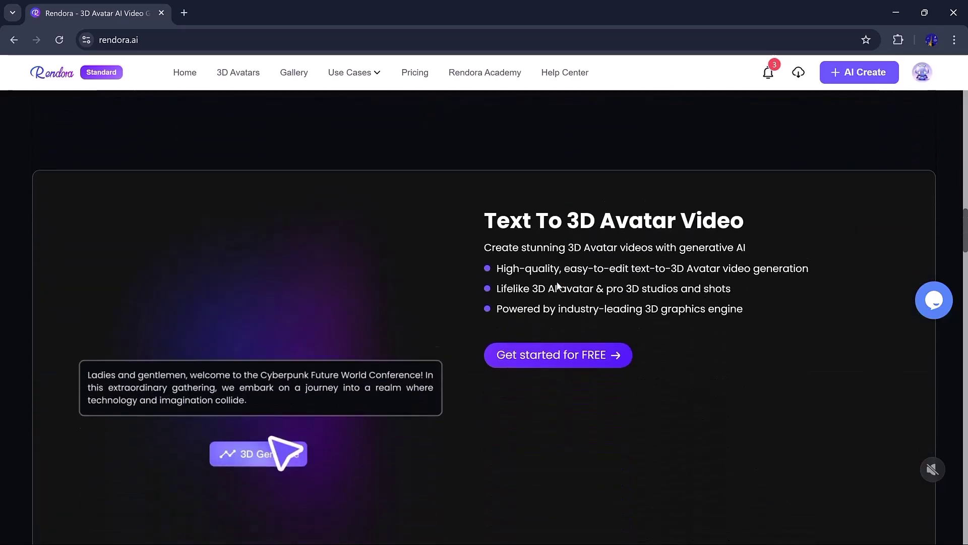
scroll(558, 286, "down", 5)
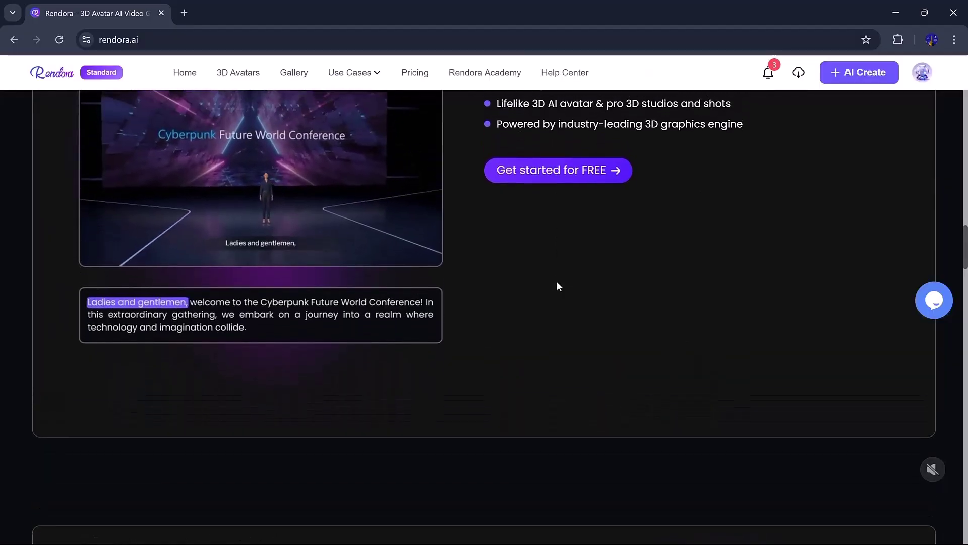
scroll(556, 286, "up", 5)
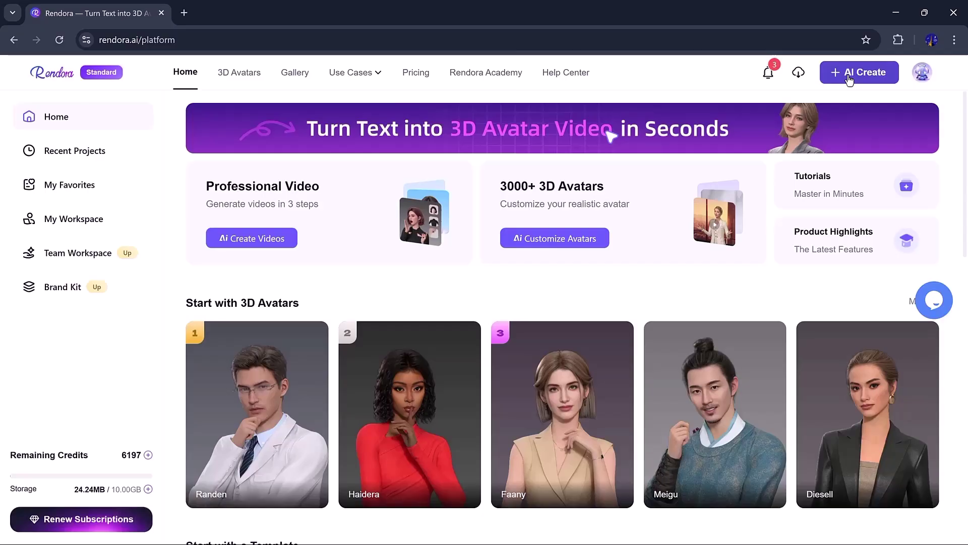
Step: Start a new untitled project with AI Create and scroll the Avatar Library down to Xinhua
left_click(850, 79)
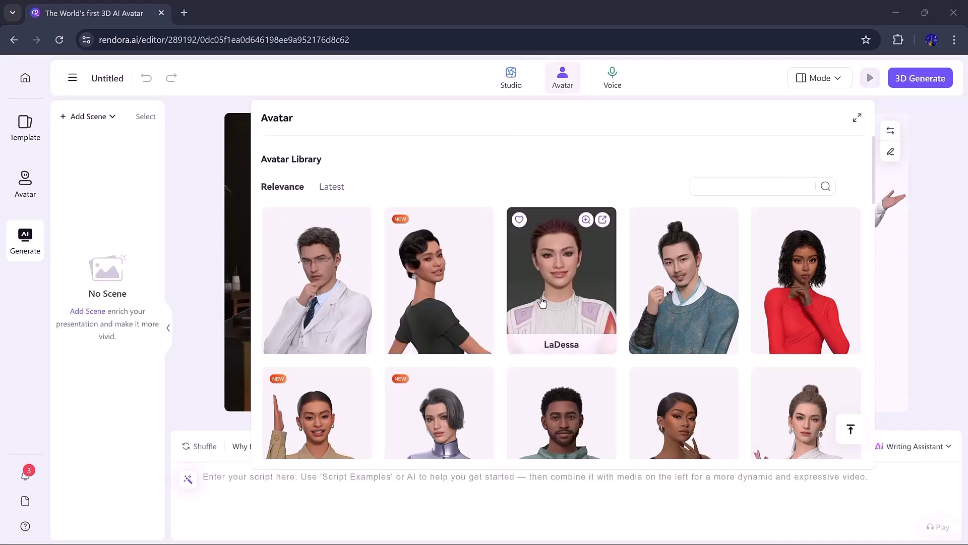
scroll(799, 293, "down", 3)
scroll(802, 302, "down", 10)
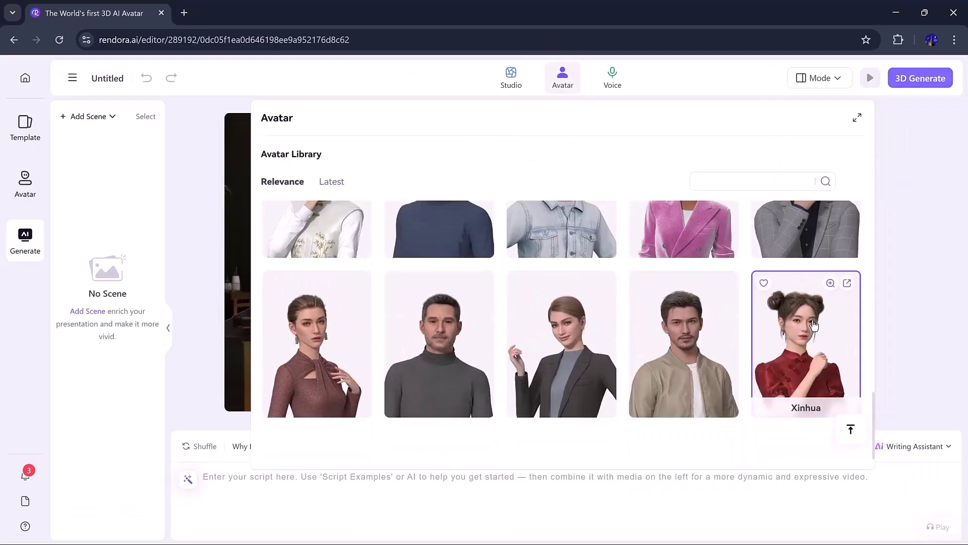
Step: Customise Xinhua by browsing face, eyebrow and lip options and applying Effortless Bare Skin makeup
left_click(819, 360)
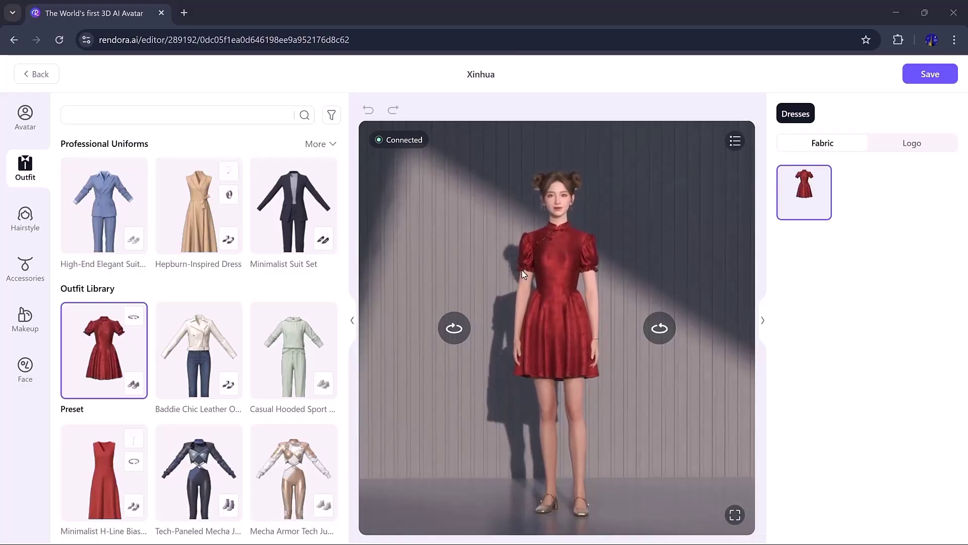
left_click(25, 371)
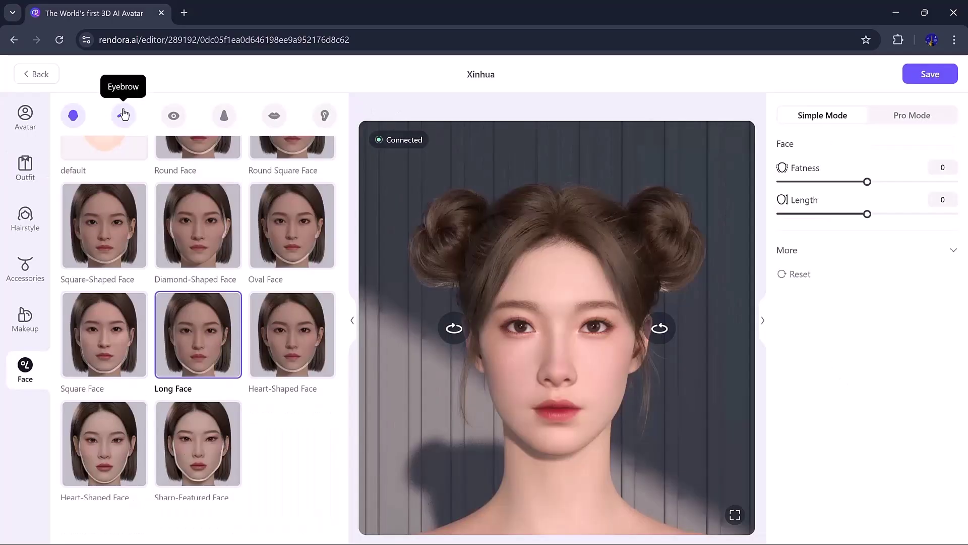
left_click(123, 115)
left_click(274, 116)
scroll(197, 342, "down", 1)
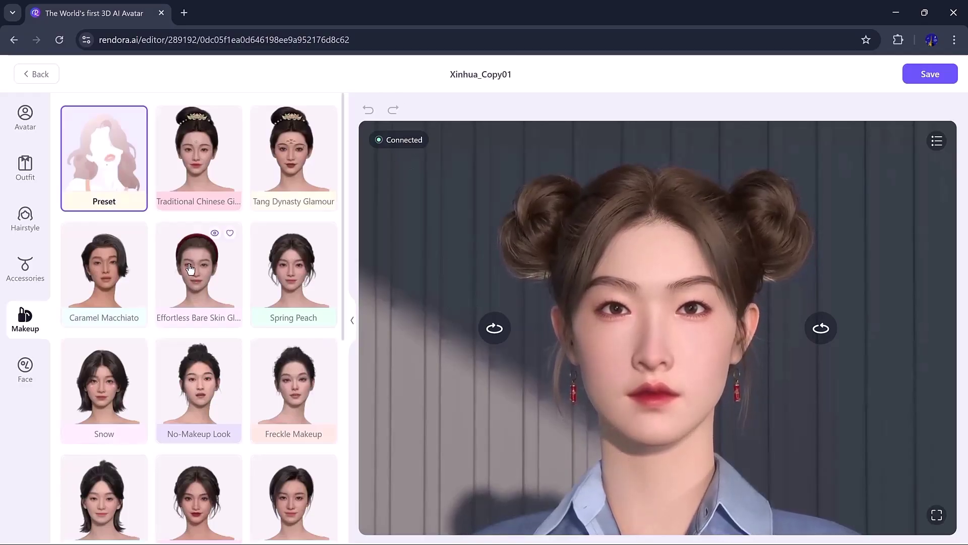
left_click(209, 284)
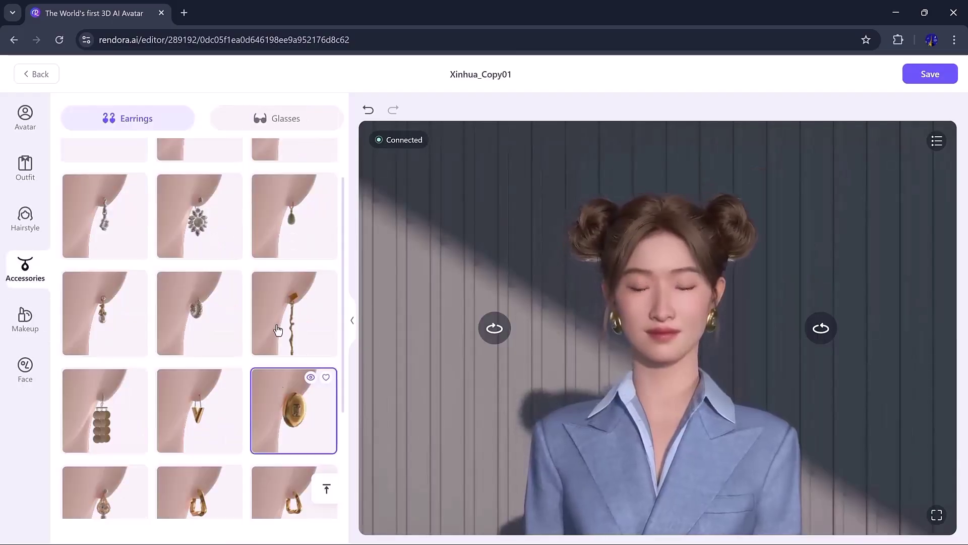
Step: Move from earrings to the glasses collection and add clear round glasses
left_click(273, 120)
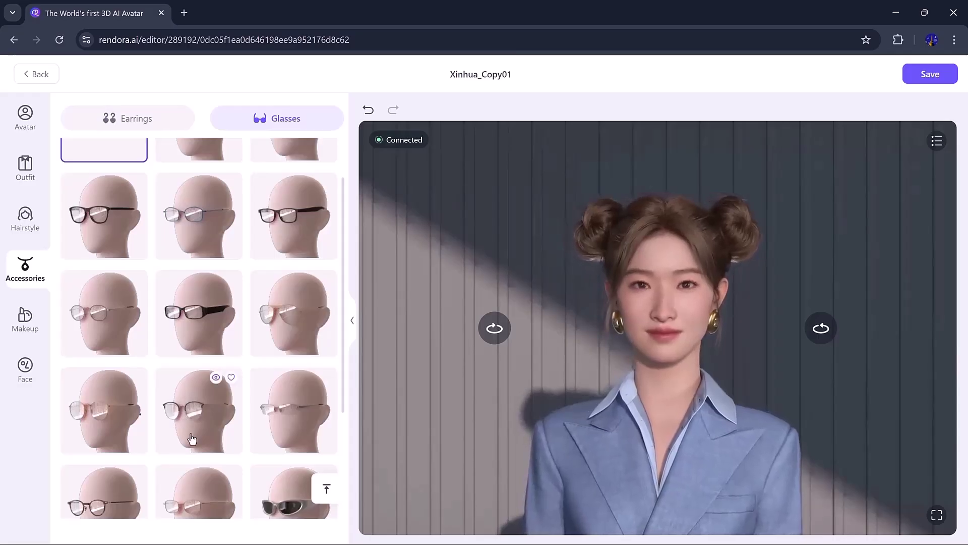
left_click(183, 418)
scroll(197, 444, "up", 2)
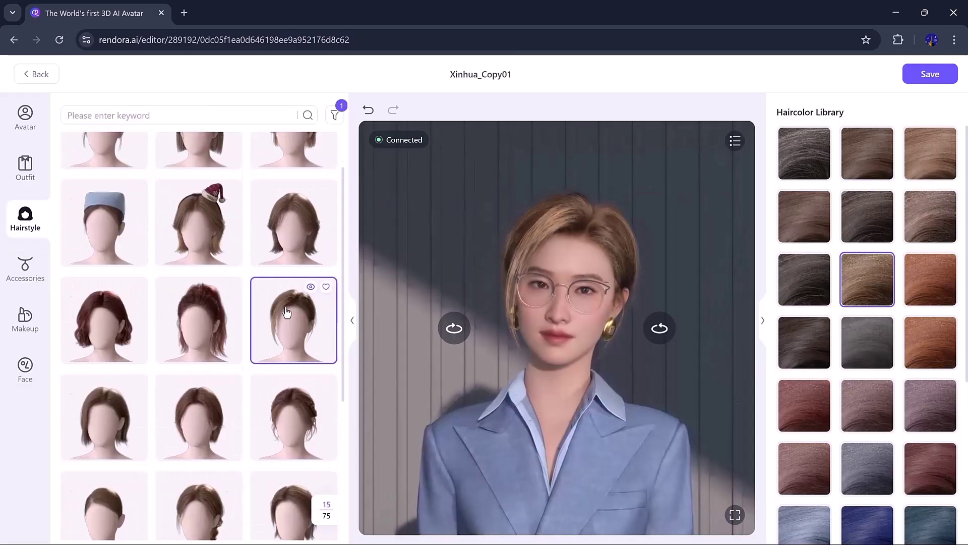
Step: Give Xinhua the third short bob hairstyle with the light-brown hair colour swatch
scroll(304, 190, "up", 2)
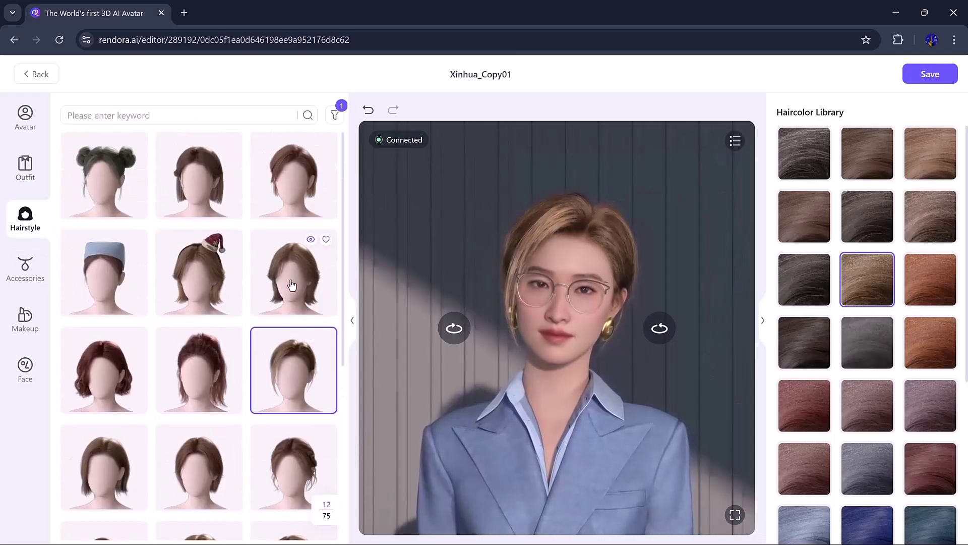
left_click(304, 191)
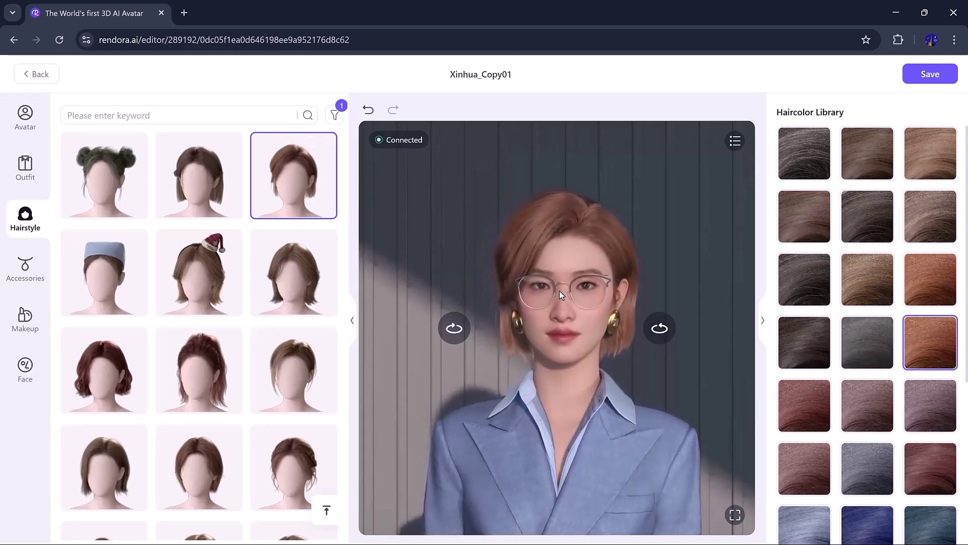
left_click(874, 285)
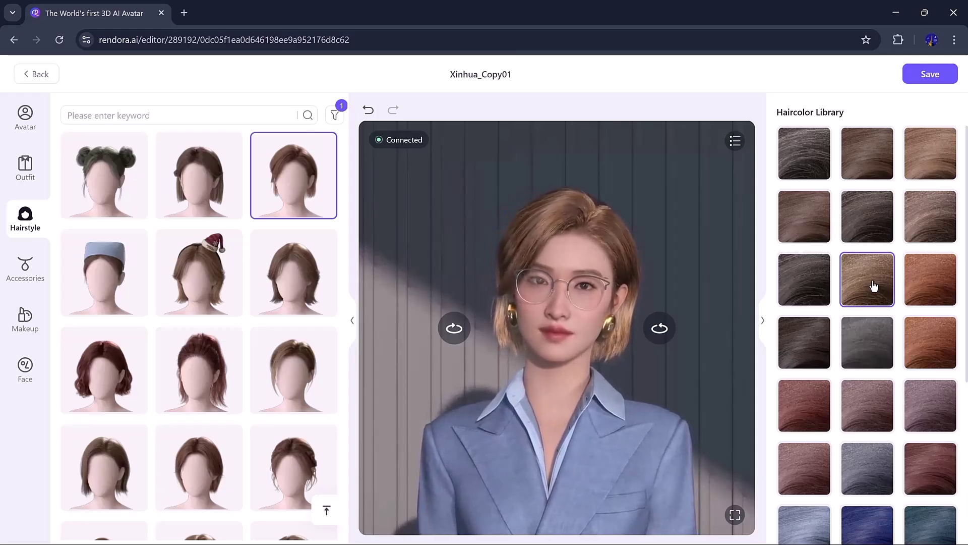
left_click(28, 174)
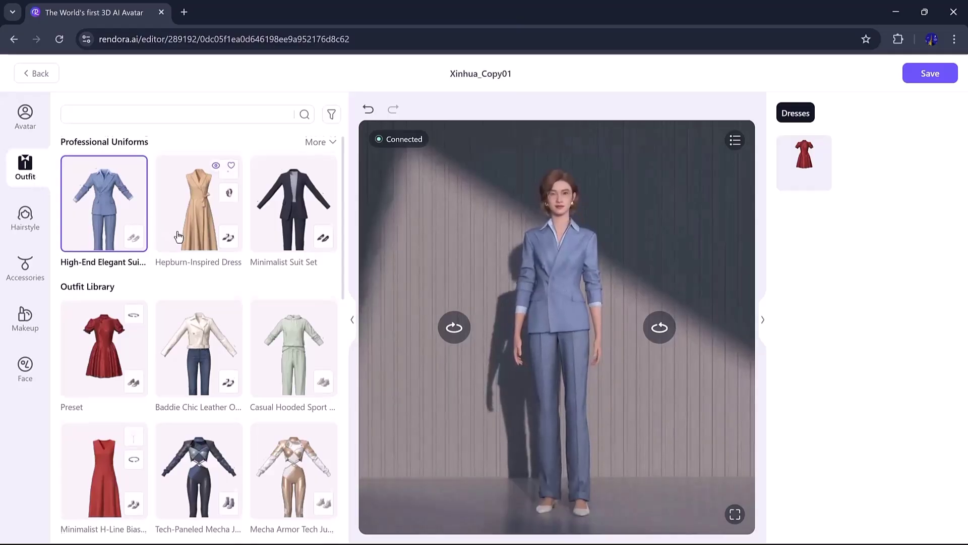
Step: Dress Xinhua in the Professional Uniforms Minimalist Suit Set and view her preview full screen
scroll(178, 236, "down", 1)
scroll(178, 236, "down", 1)
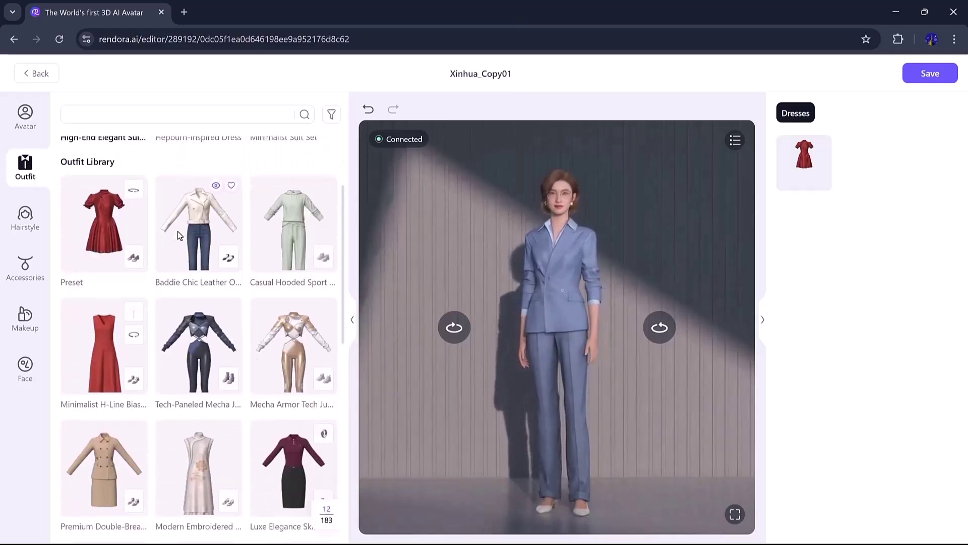
scroll(178, 236, "down", 1)
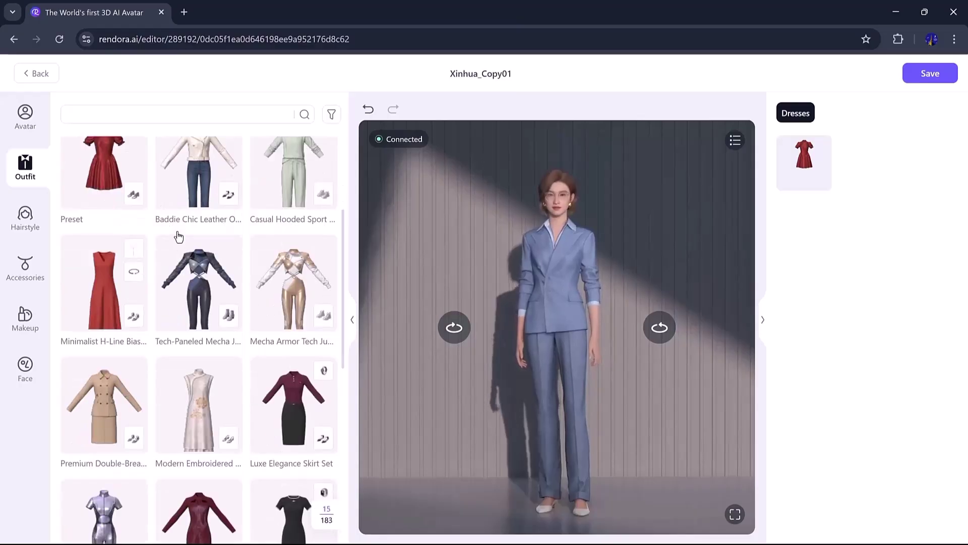
scroll(178, 236, "down", 1)
scroll(208, 324, "up", 4)
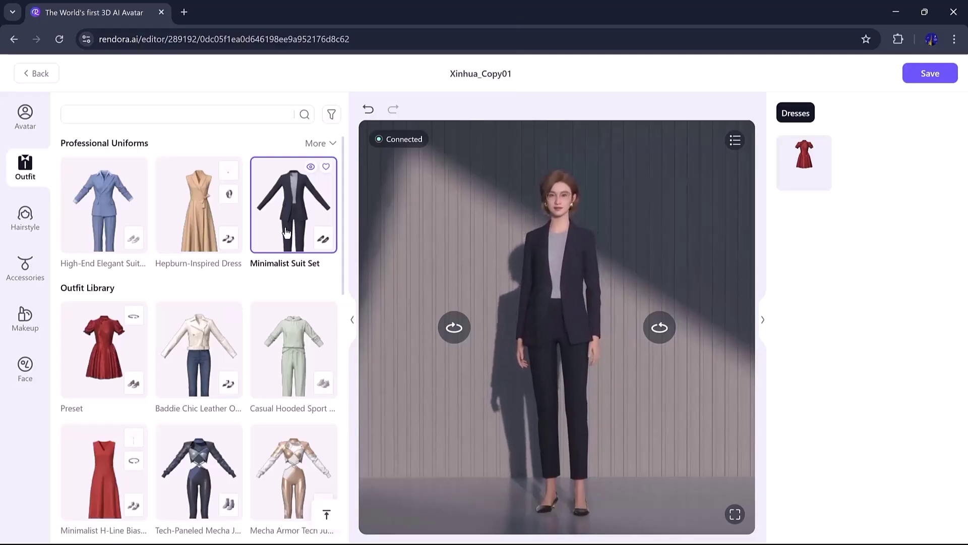
left_click(735, 514)
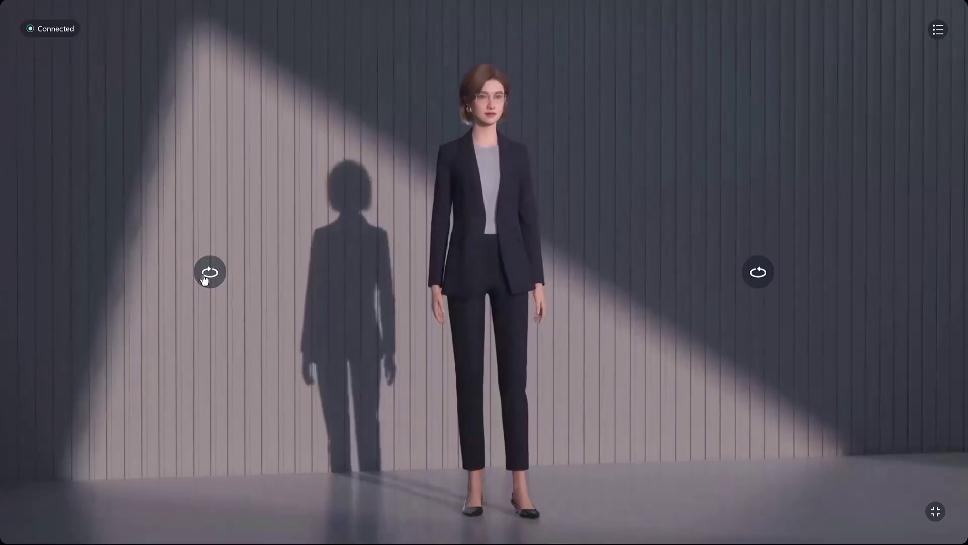
Step: Rotate the preview and play the Look at the sun motion on the suited avatar
left_click(207, 275)
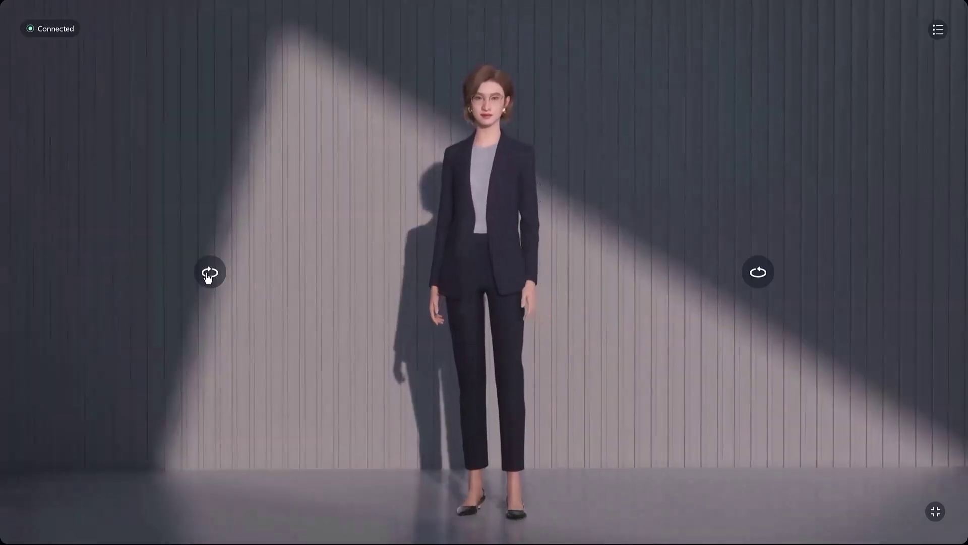
left_click(937, 30)
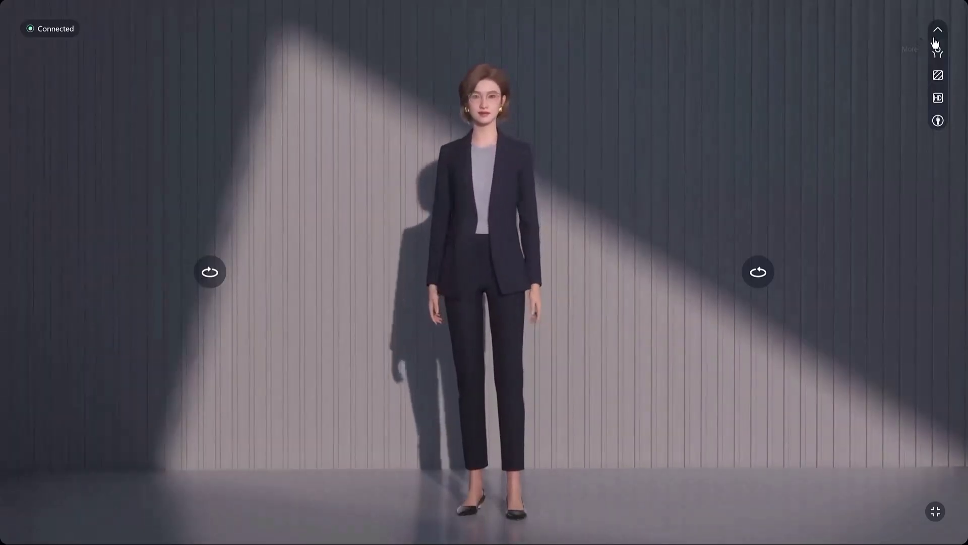
left_click(938, 52)
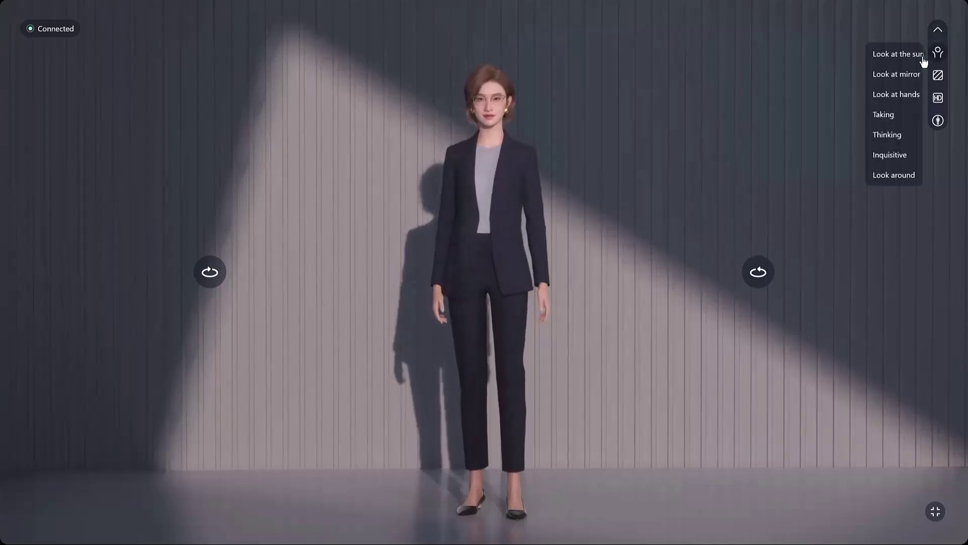
left_click(896, 55)
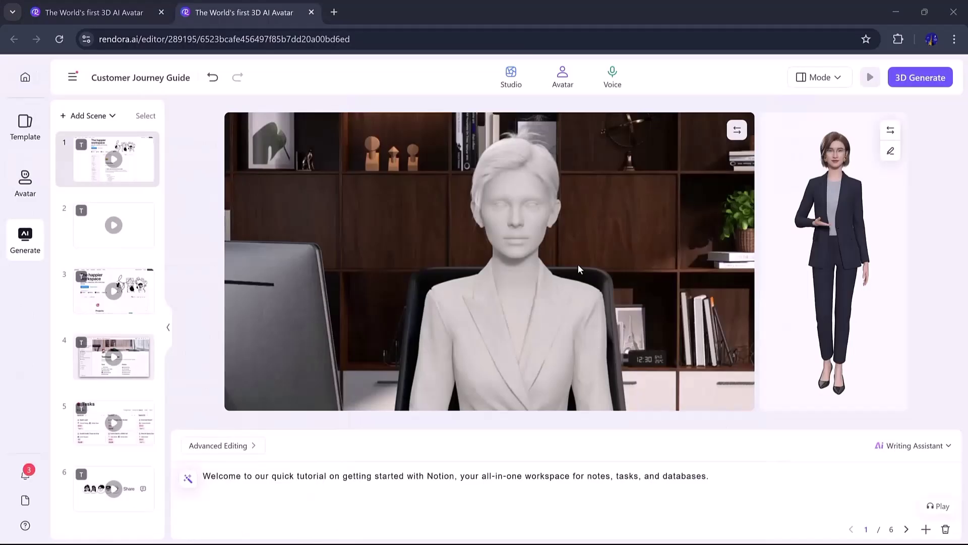
Step: Apply the Global News Interview Studio backdrop from the On-air Studio section to scene 1
left_click(737, 130)
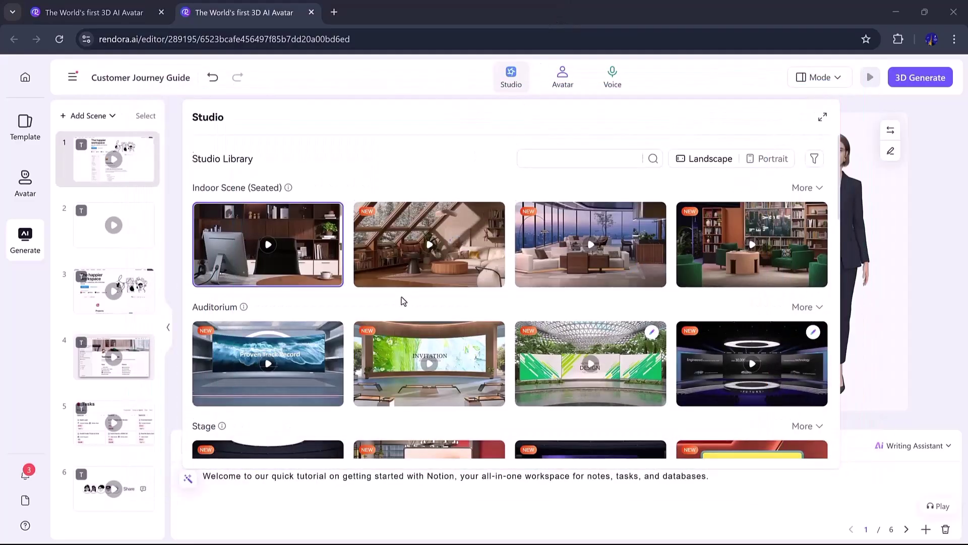
scroll(402, 301, "down", 5)
scroll(404, 301, "down", 2)
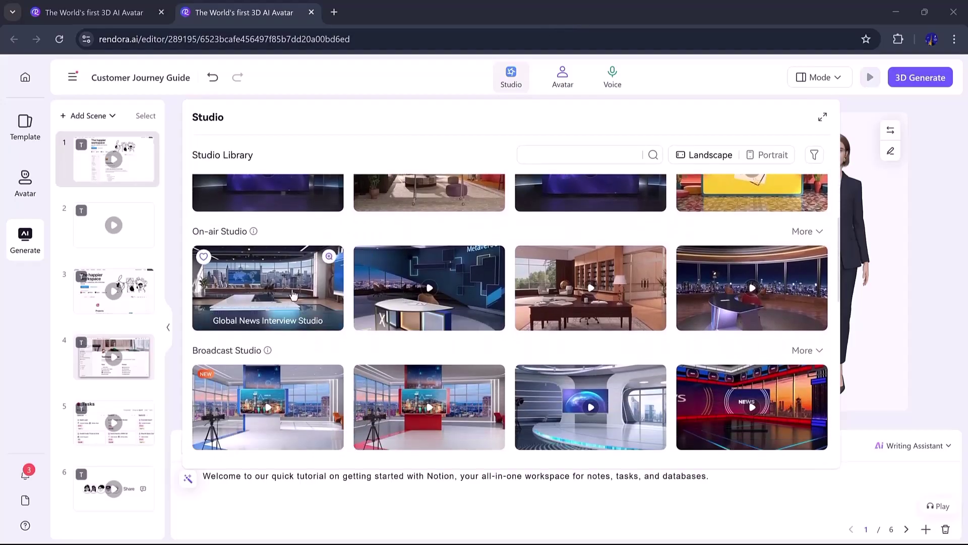
left_click(294, 294)
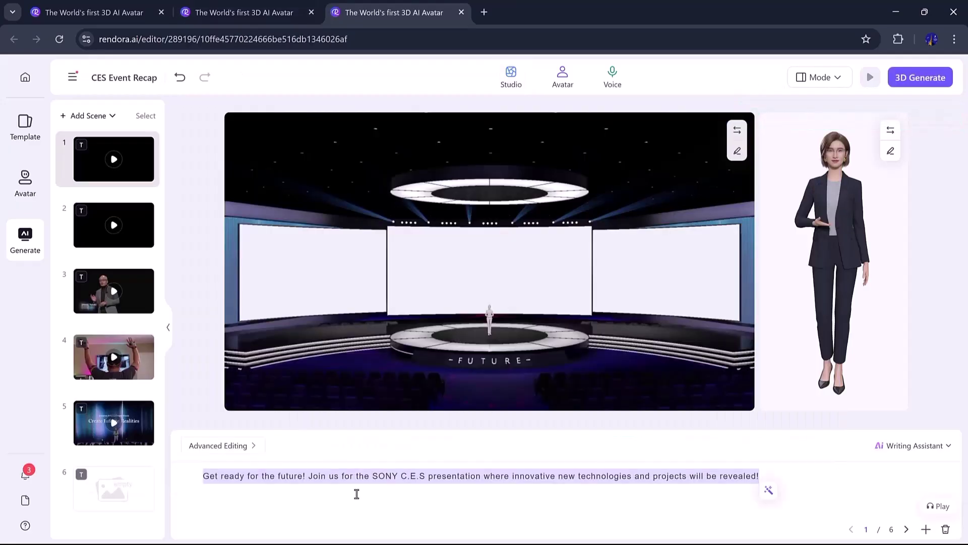
Step: Replace scene 1's script with the pasted Rendora.ai site-speed promo paragraph
key("BackSpace")
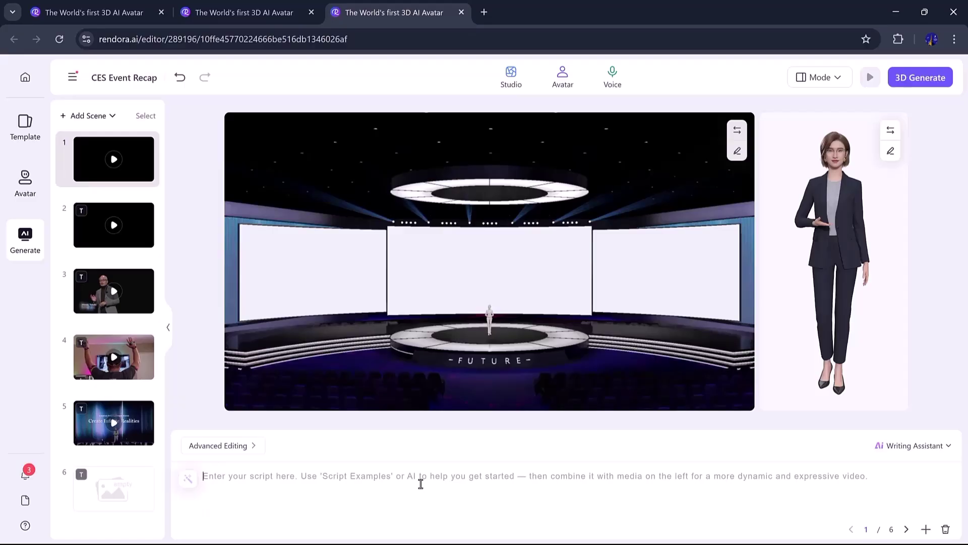
type("Tired of slow-loading websites? Meet Rendora.ai — the smart way to boost site speed without changing your code. It combines client and server-side rendering to load your pages lightning-fast. Better speed means better SEO, happier users, and more conversions. Simple setup, powerful results. Try Rendora.ai today and experience next-level web performance!")
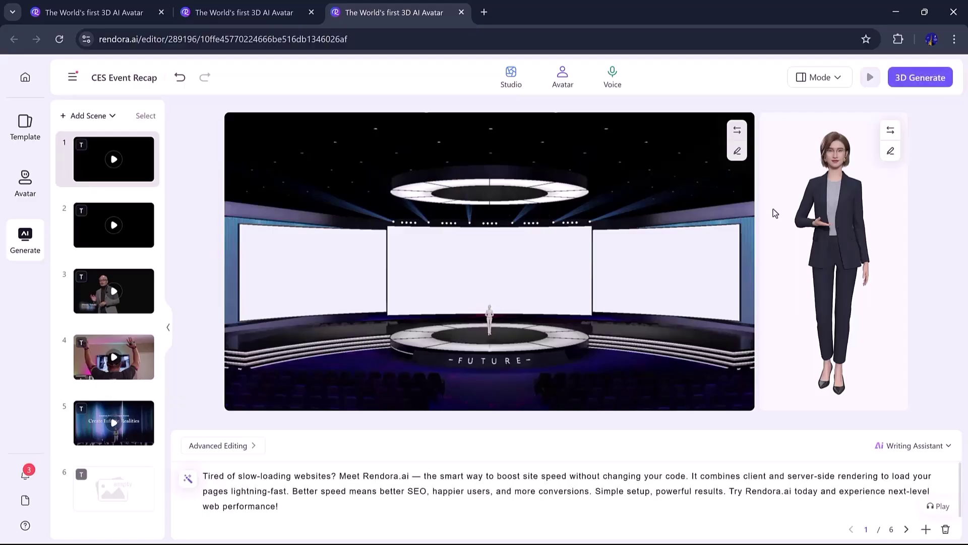
left_click(613, 80)
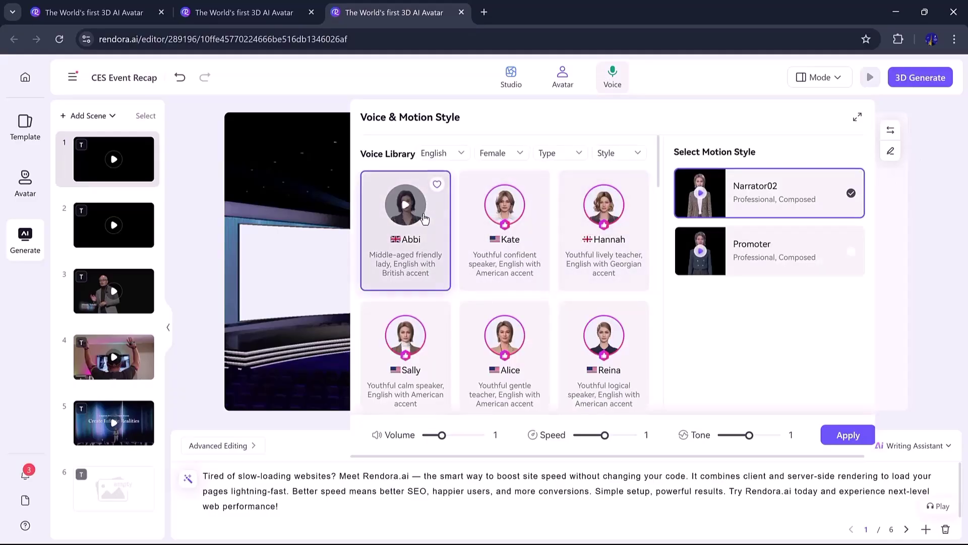
Step: Choose the Reina voice and raise its volume to 1.3
left_click(575, 316)
left_click_drag(442, 435, 449, 437)
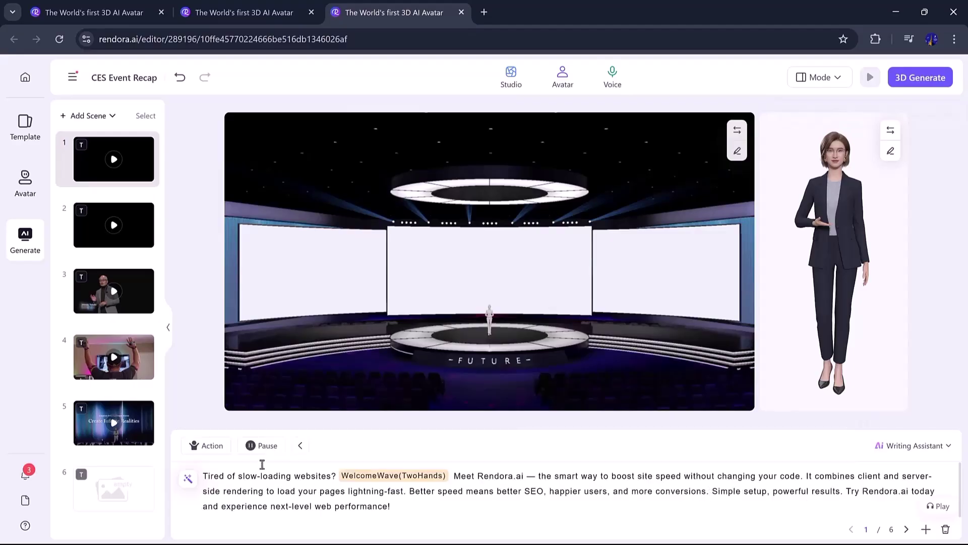
Step: Insert the Heart01 emoji gesture after 'more conversions', then open scene 3 for editing
left_click(211, 446)
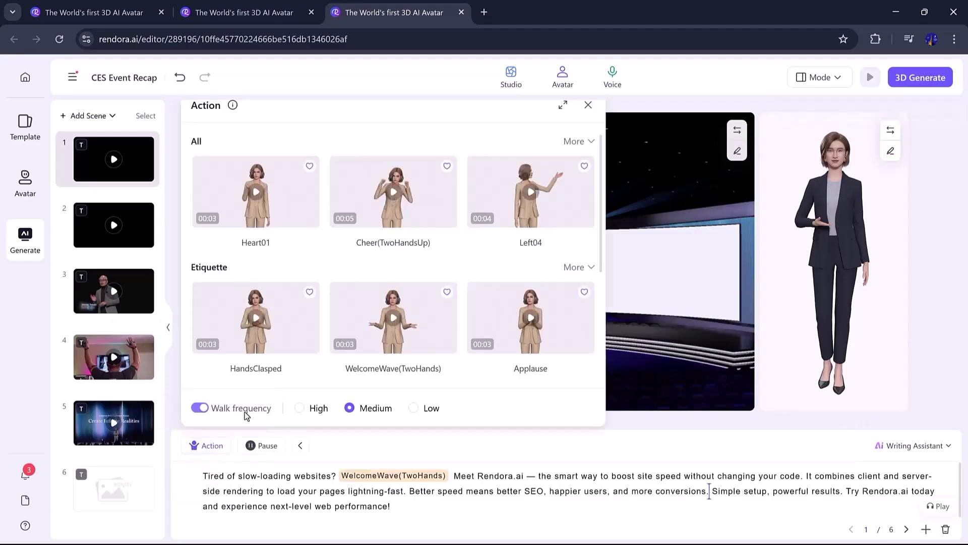
scroll(370, 304, "down", 4)
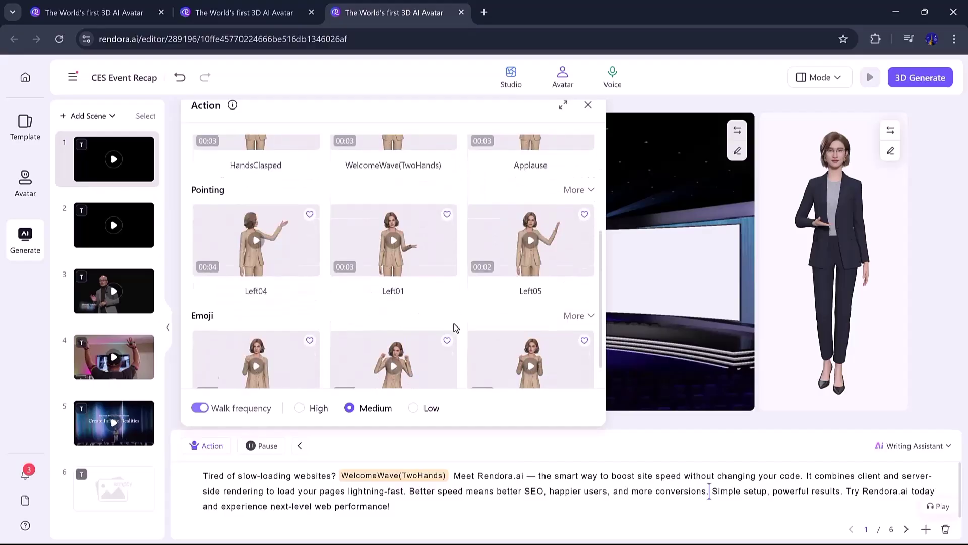
scroll(438, 338, "down", 1)
left_click(255, 327)
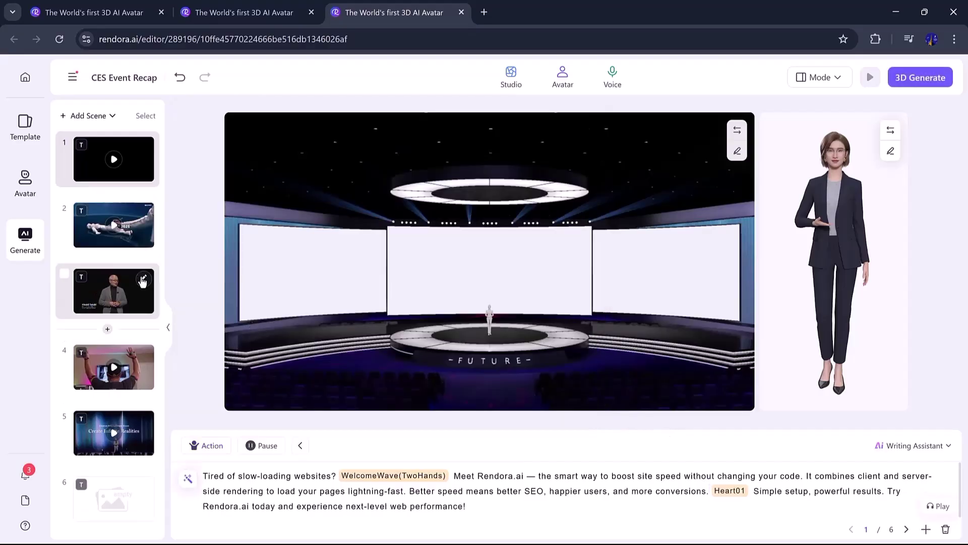
left_click(143, 281)
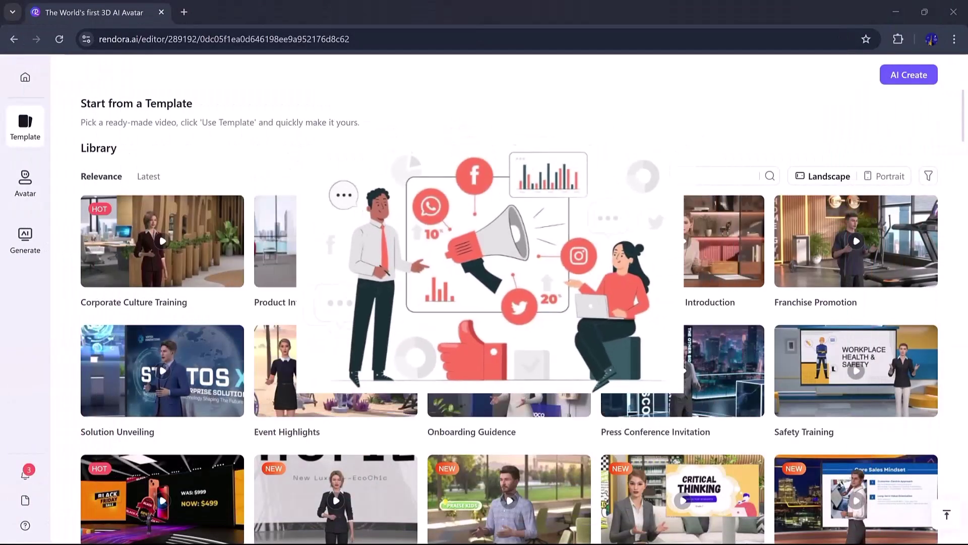
scroll(572, 309, "down", 7)
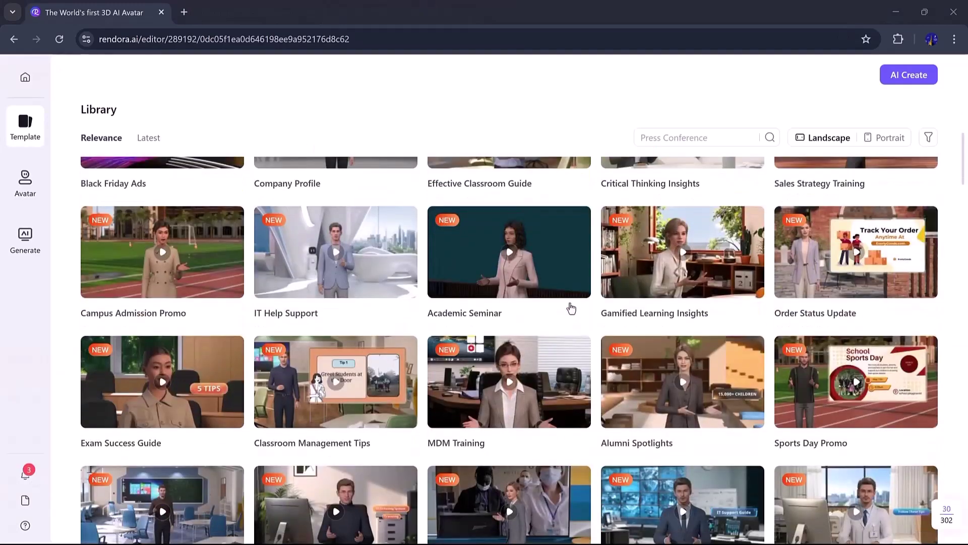
scroll(571, 309, "down", 8)
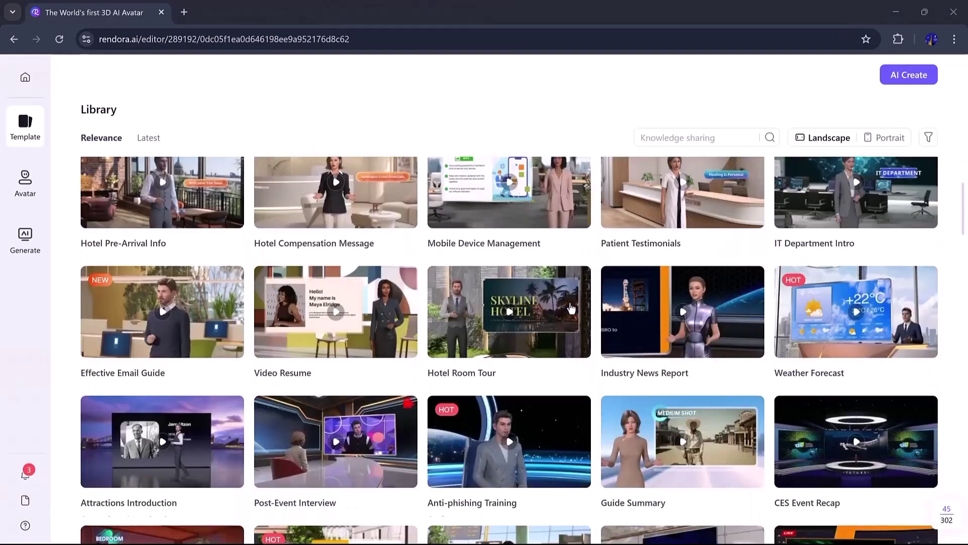
scroll(571, 309, "down", 8)
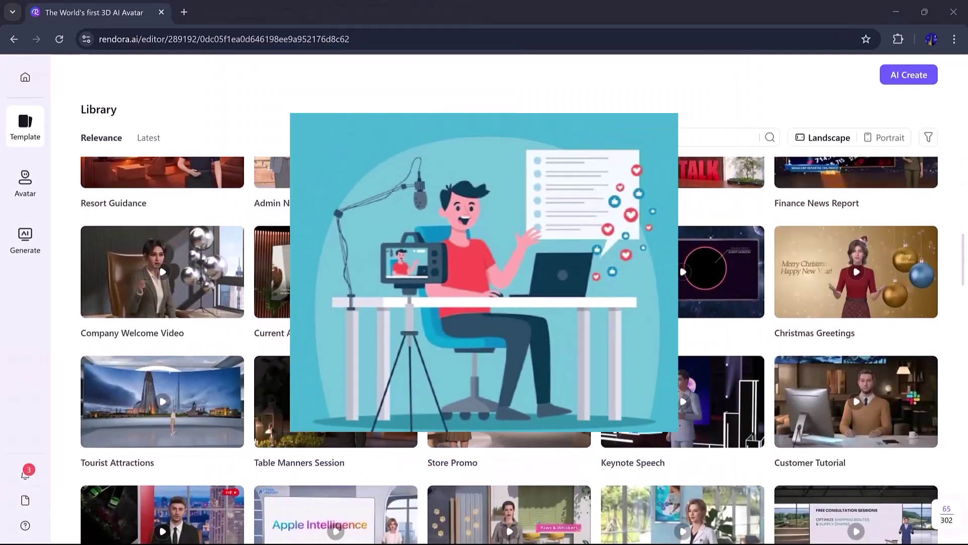
scroll(571, 308, "down", 8)
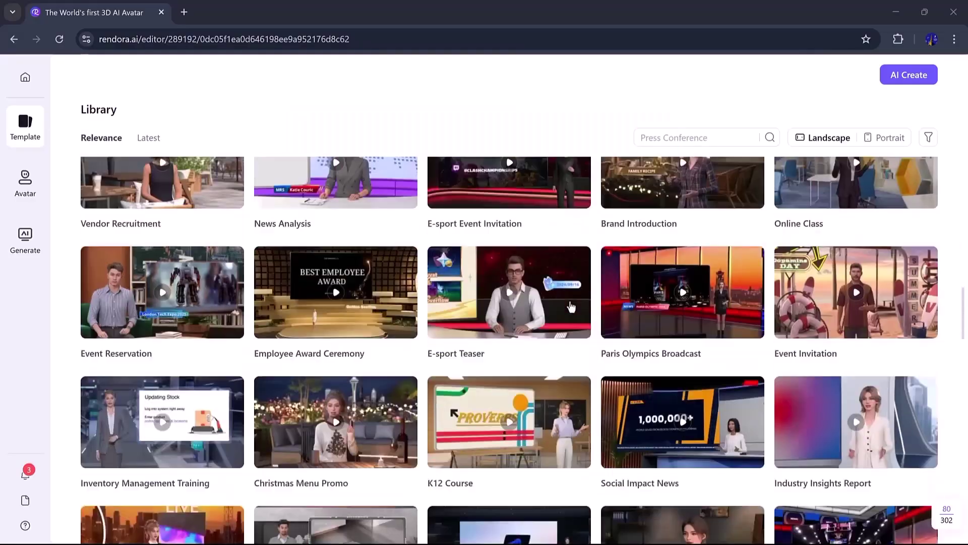
scroll(571, 307, "down", 8)
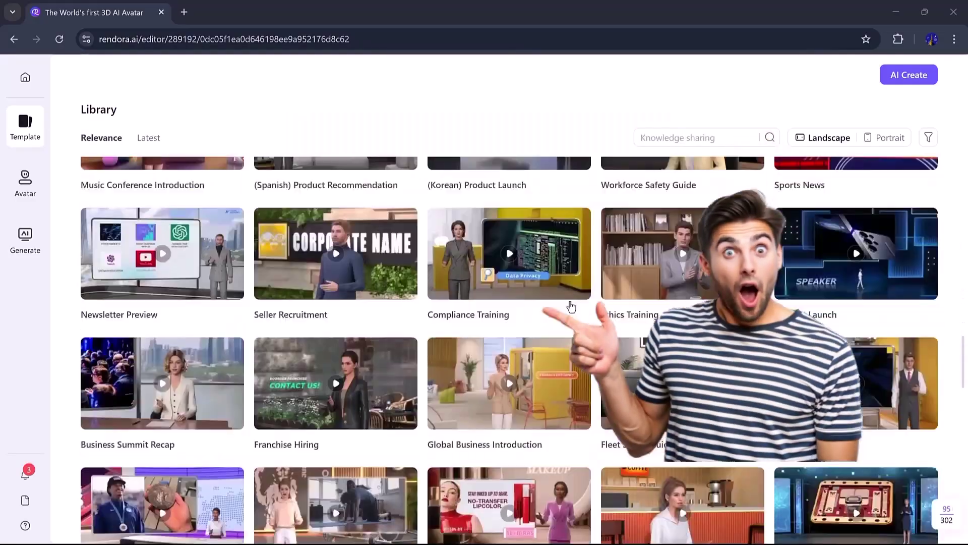
scroll(571, 306, "down", 8)
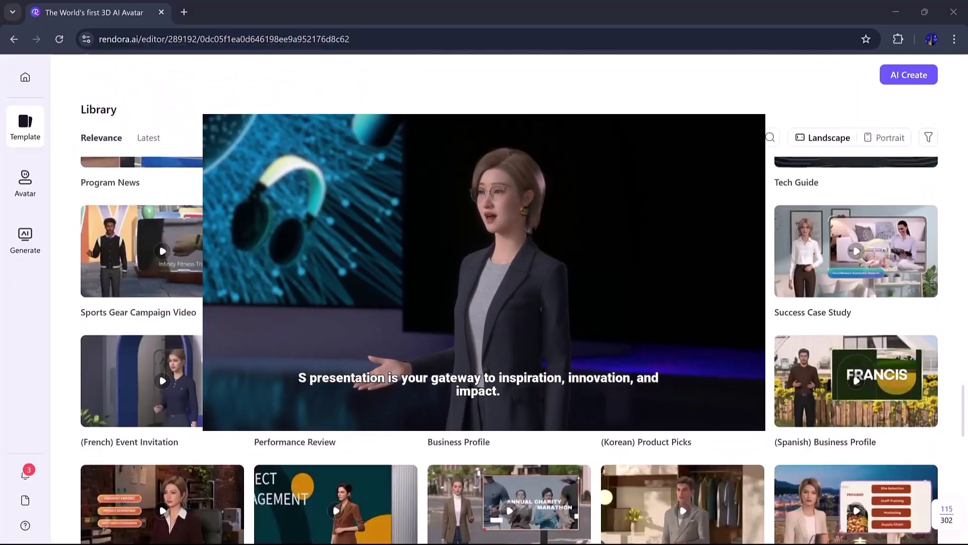
scroll(572, 306, "down", 3)
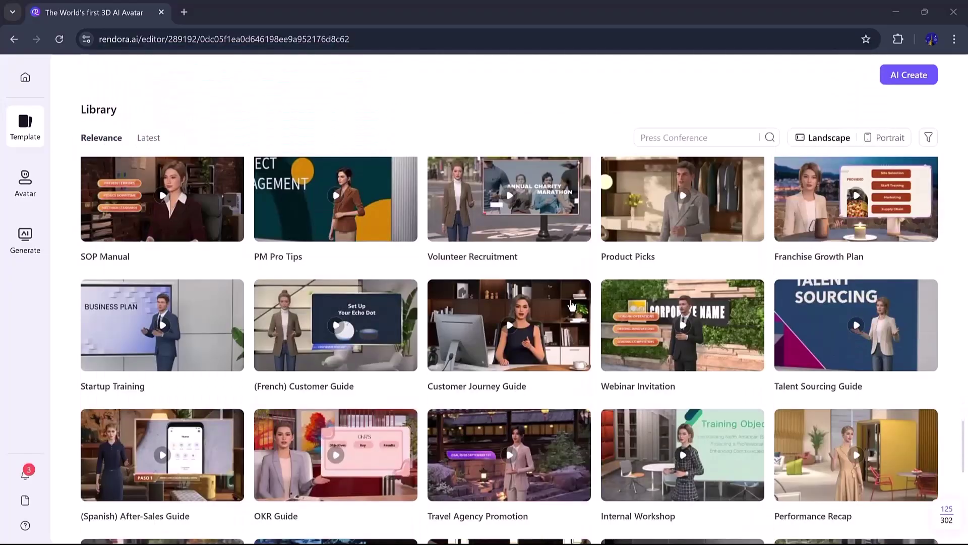
scroll(572, 305, "down", 8)
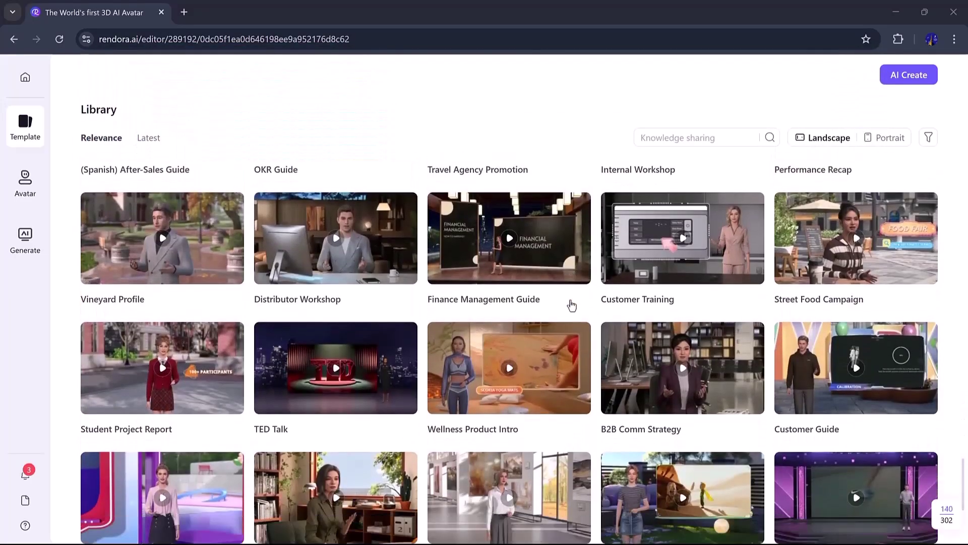
scroll(572, 305, "down", 5)
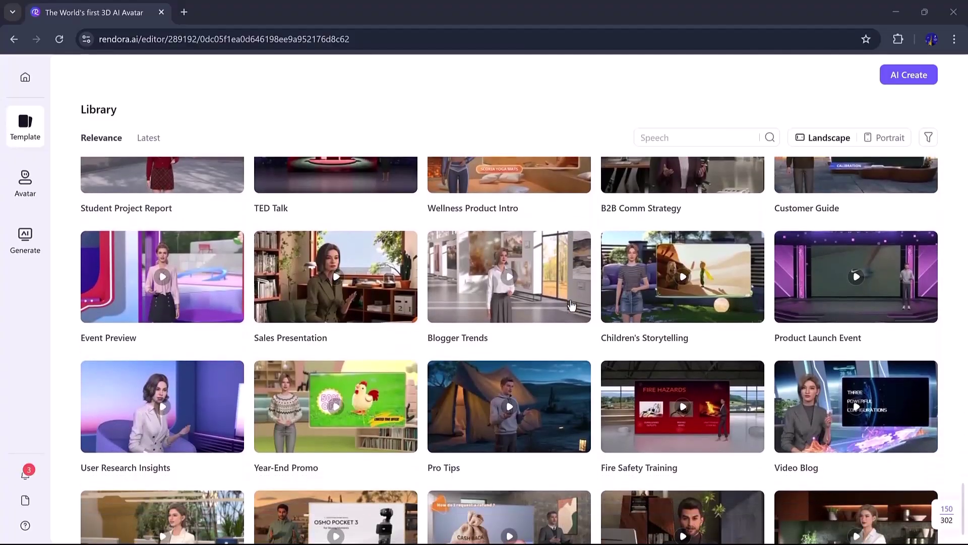
scroll(571, 305, "up", 20)
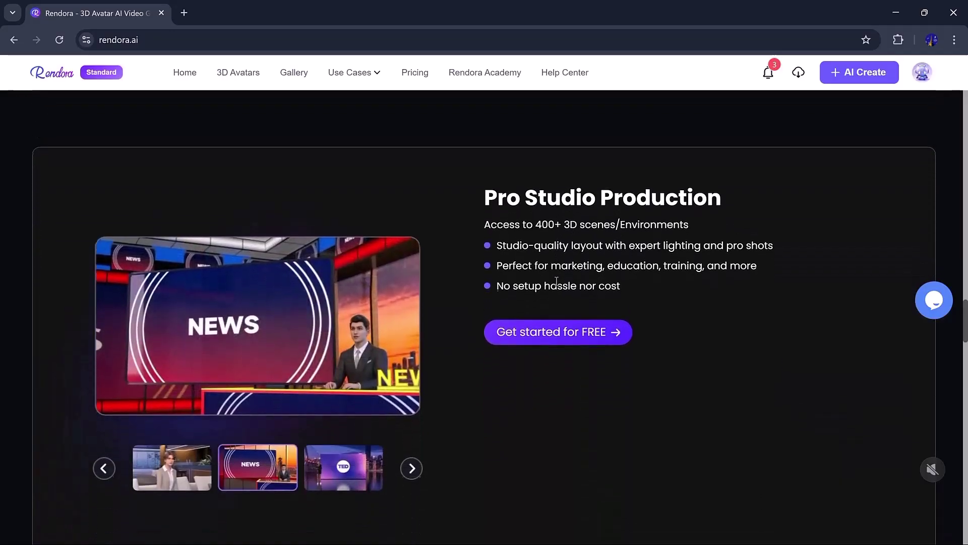
Step: Scroll the Rendora homepage past Pro Studio and Pro Shot Generation to All-in-one Platform
scroll(556, 281, "down", 3)
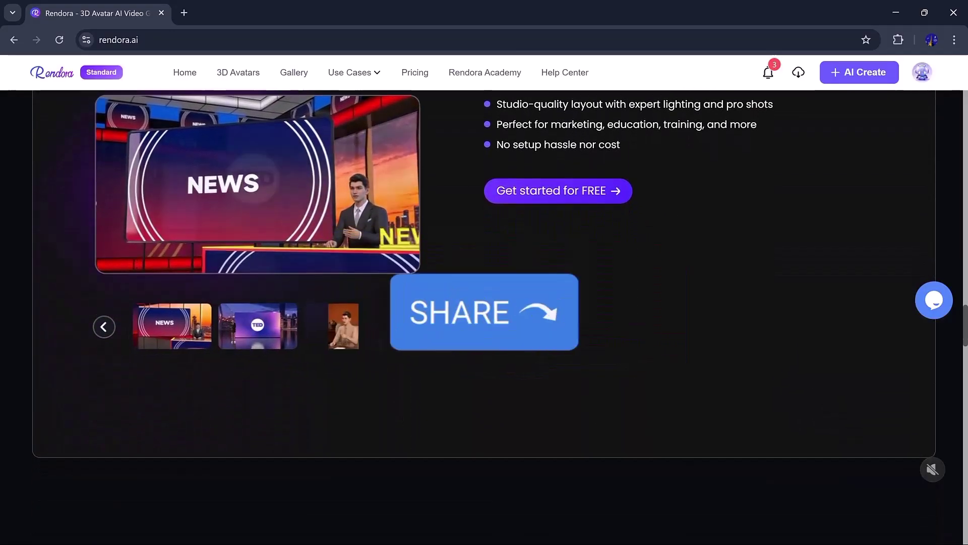
scroll(555, 280, "down", 6)
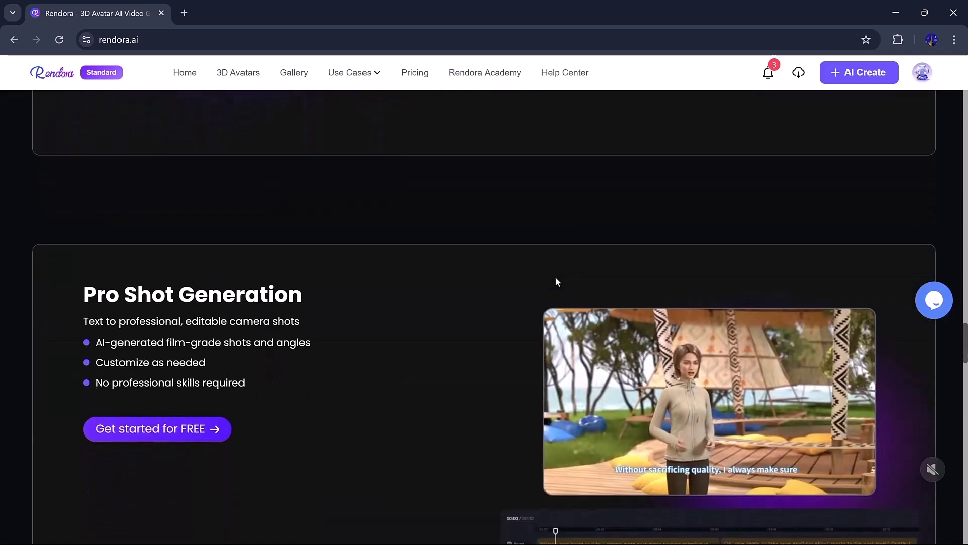
scroll(555, 276, "down", 6)
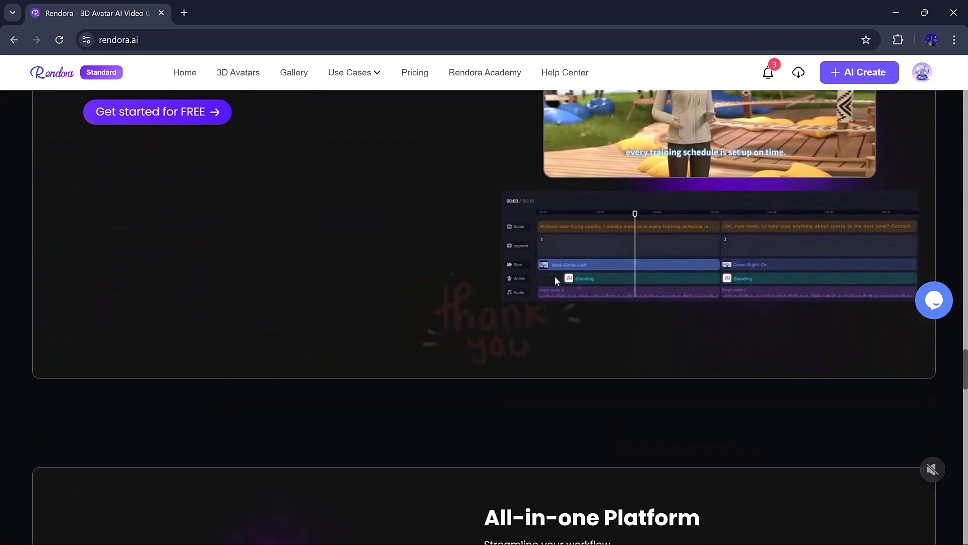
scroll(555, 277, "down", 7)
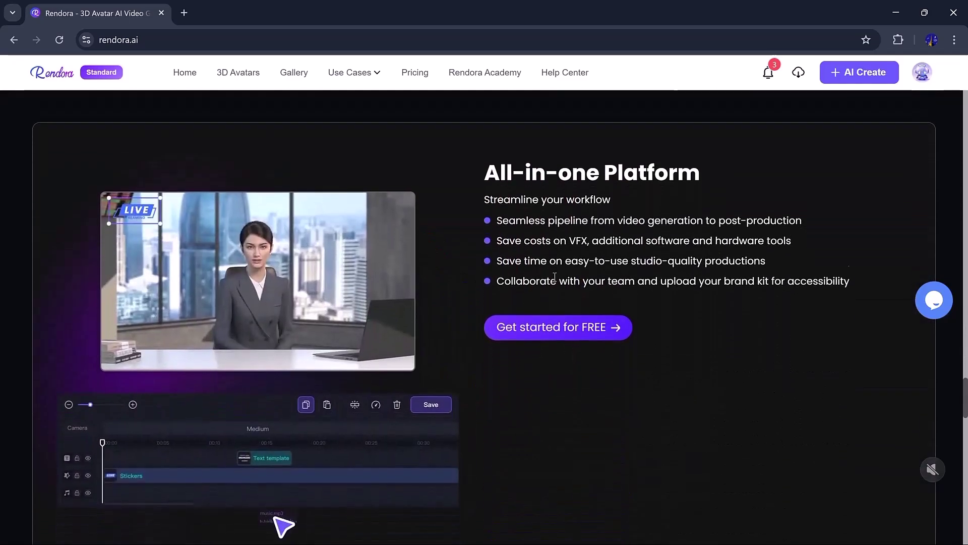